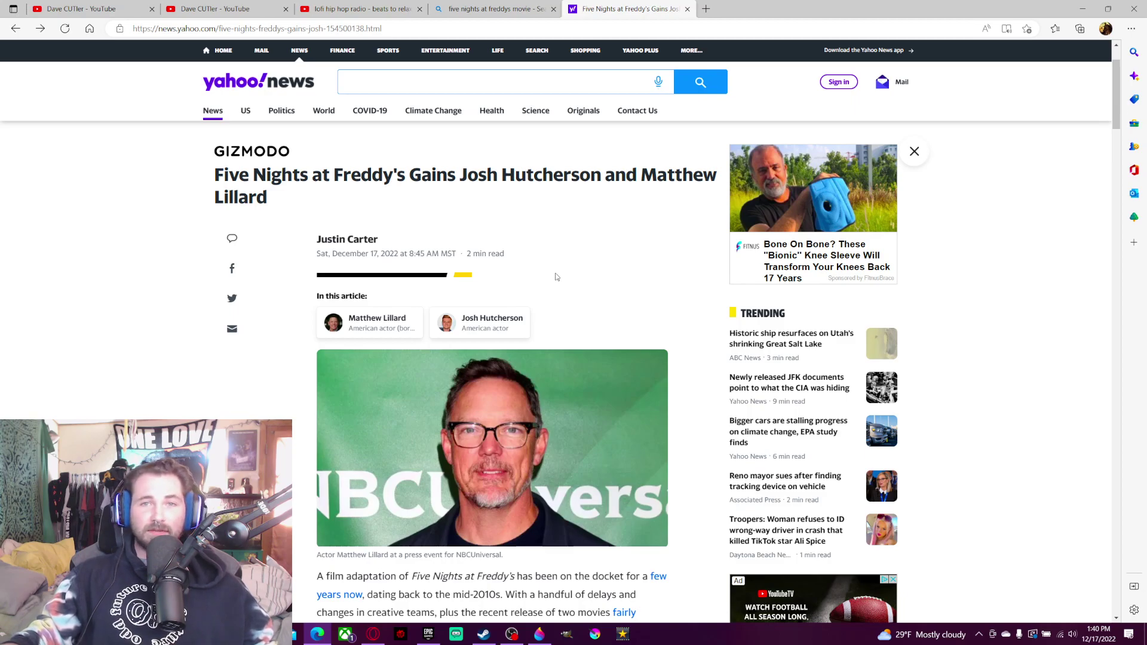
{"action": "scroll", "coordinate": [555, 276], "scroll_direction": "down", "scroll_amount": 4}
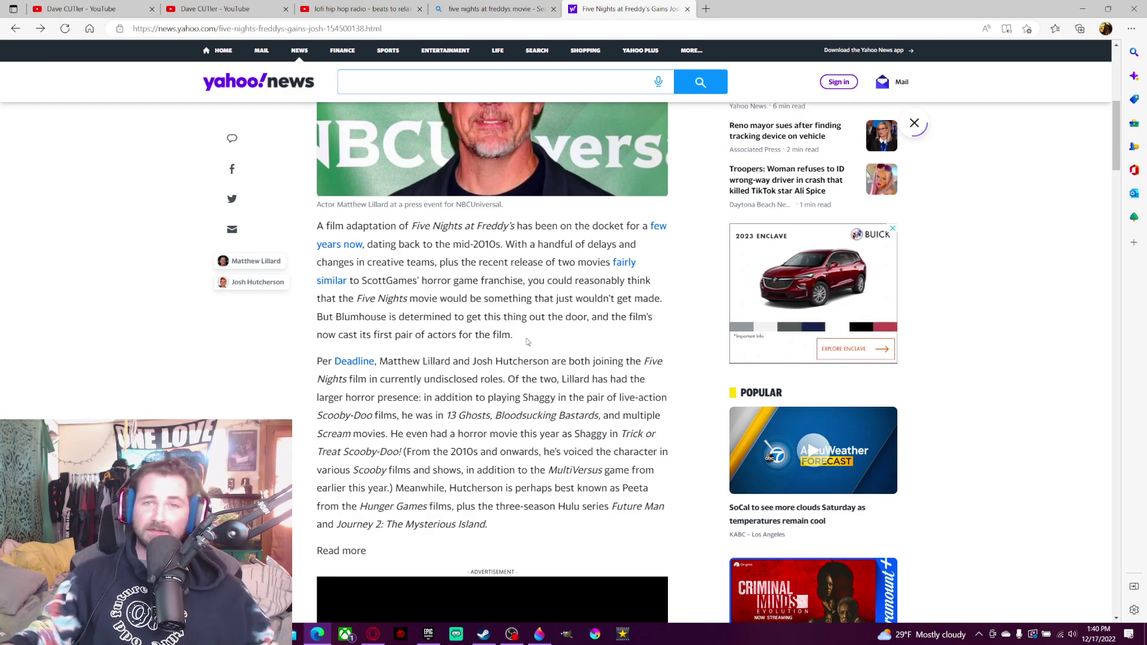
{"action": "scroll", "coordinate": [520, 333], "scroll_direction": "down", "scroll_amount": 2}
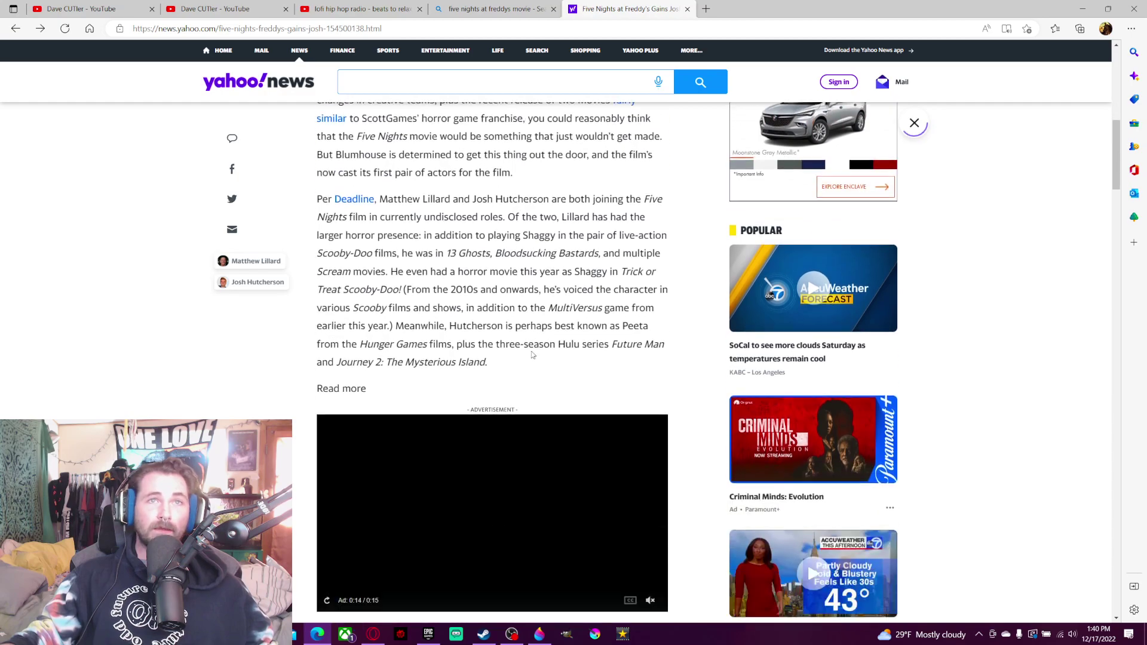
{"action": "scroll", "coordinate": [660, 293], "scroll_direction": "up", "scroll_amount": 1}
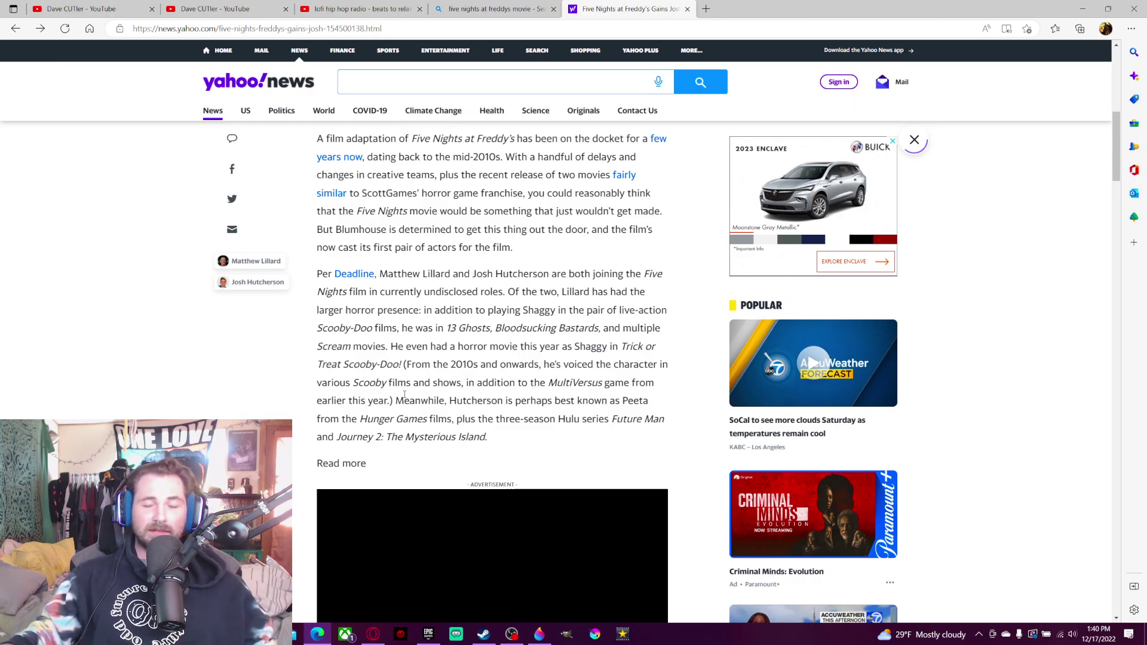
{"action": "scroll", "coordinate": [404, 395], "scroll_direction": "down", "scroll_amount": 3}
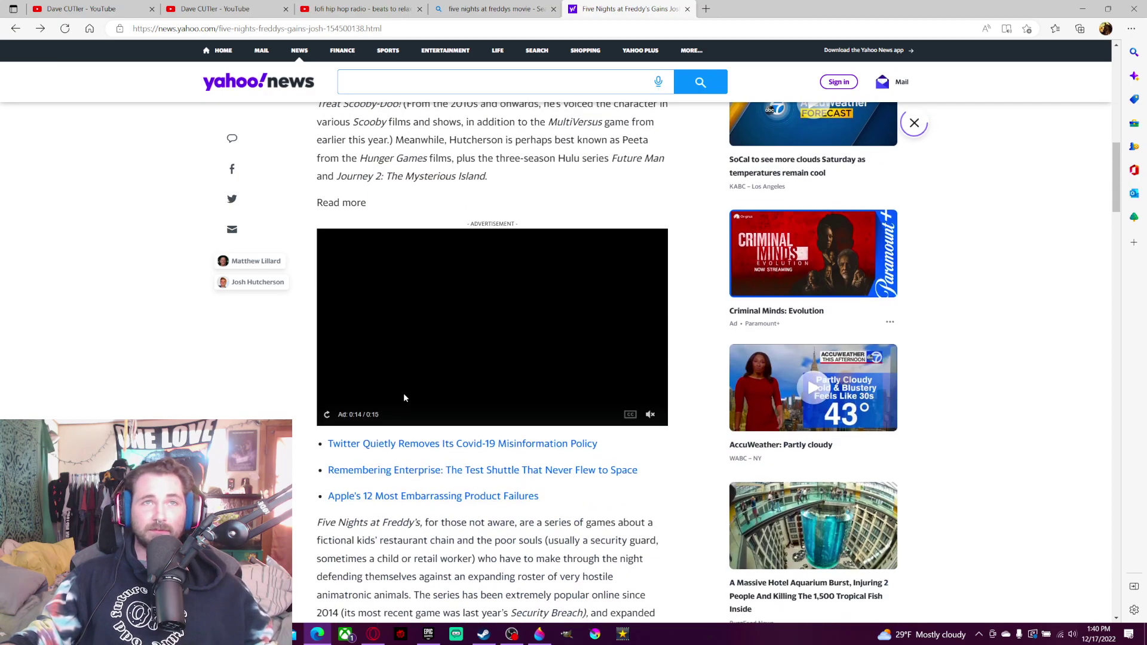
{"action": "scroll", "coordinate": [406, 397], "scroll_direction": "down", "scroll_amount": 2}
{"action": "scroll", "coordinate": [405, 397], "scroll_direction": "down", "scroll_amount": 1}
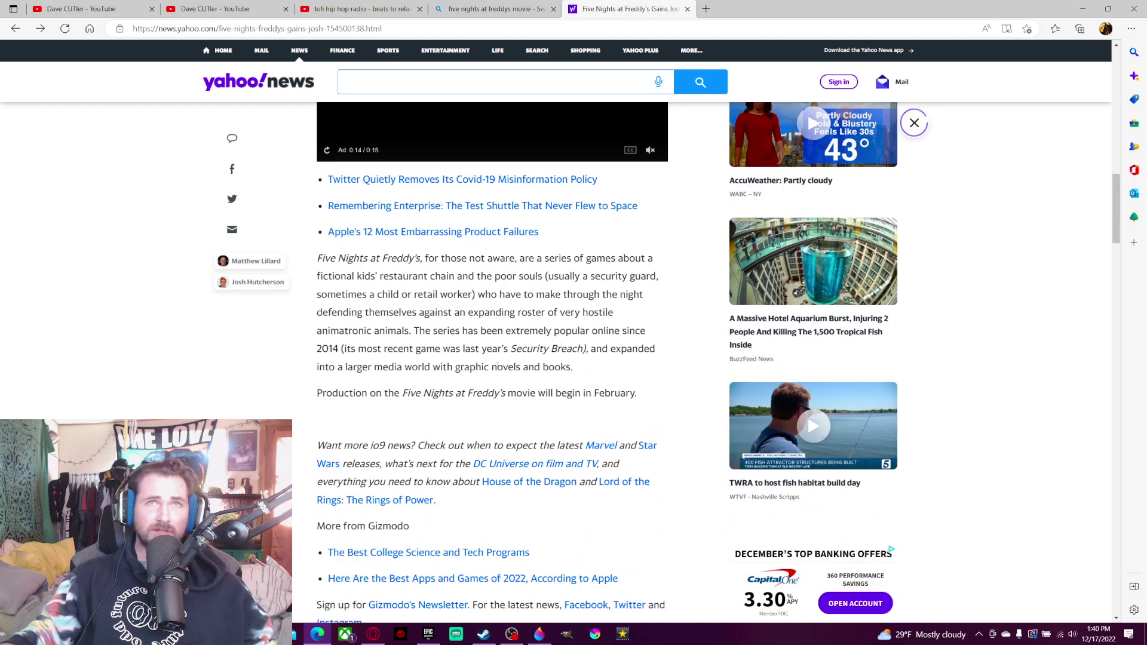
{"action": "scroll", "coordinate": [498, 366], "scroll_direction": "down", "scroll_amount": 2}
{"action": "scroll", "coordinate": [499, 359], "scroll_direction": "up", "scroll_amount": 1}
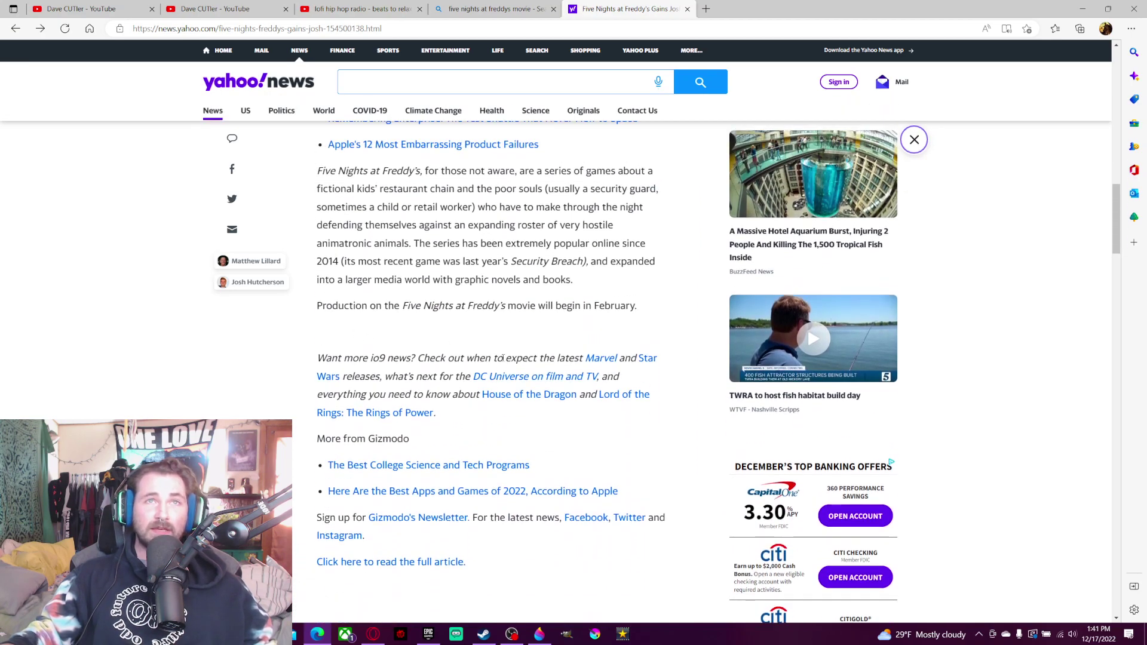
{"action": "scroll", "coordinate": [439, 317], "scroll_direction": "up", "scroll_amount": 1}
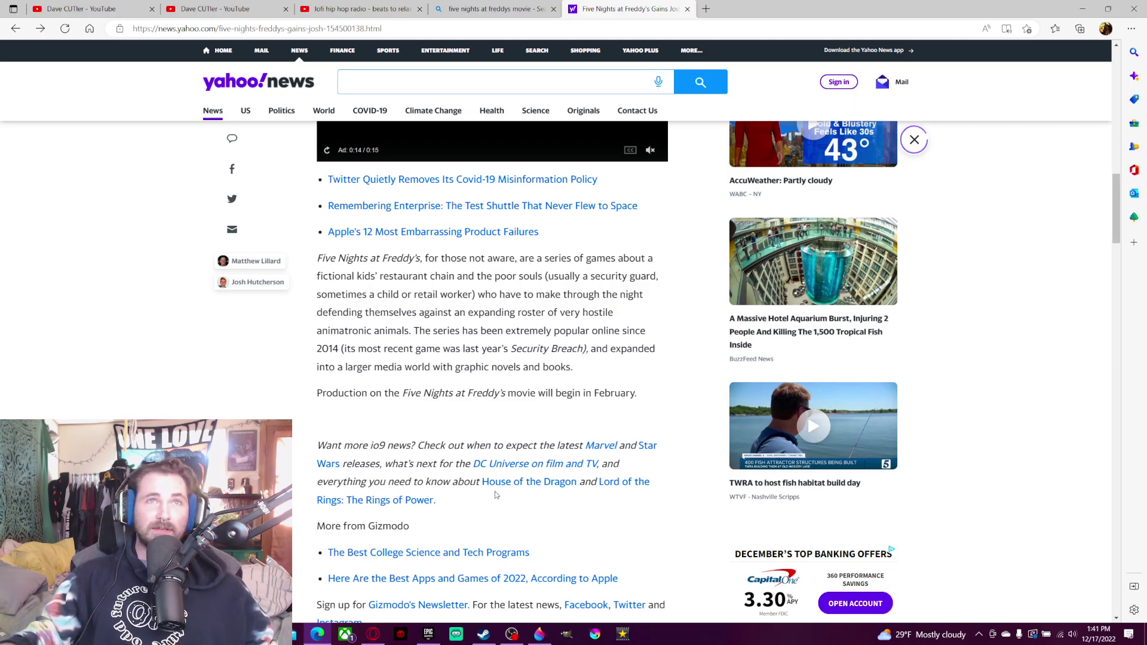
{"action": "scroll", "coordinate": [438, 439], "scroll_direction": "up", "scroll_amount": 4}
{"action": "scroll", "coordinate": [440, 418], "scroll_direction": "up", "scroll_amount": 3}
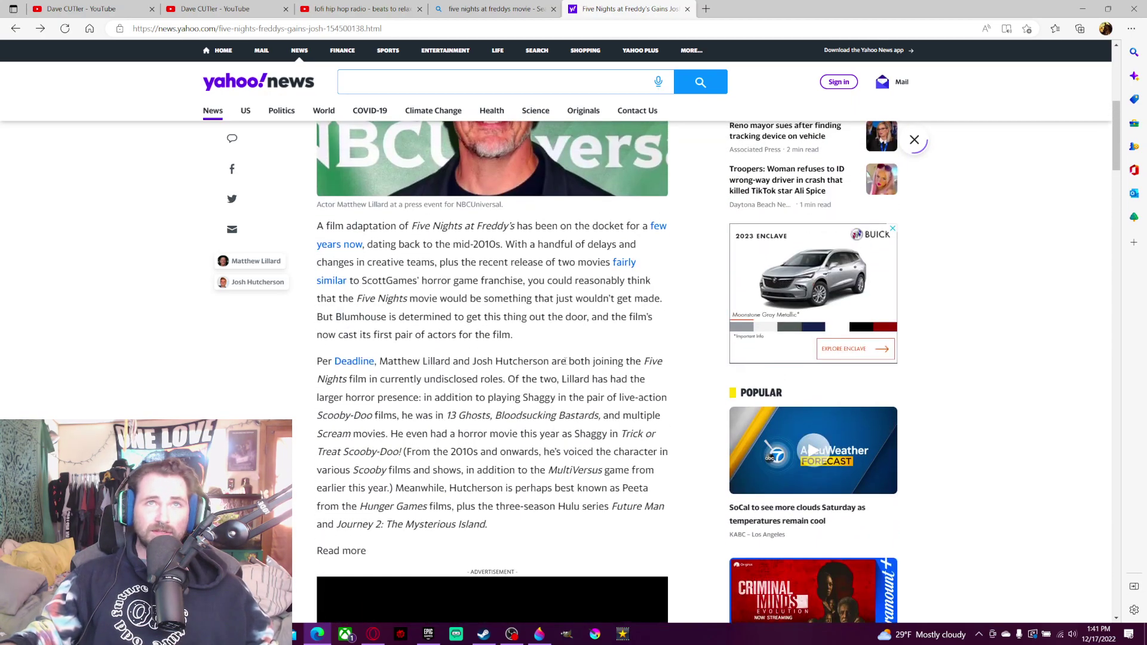
{"action": "scroll", "coordinate": [502, 376], "scroll_direction": "up", "scroll_amount": 2}
{"action": "scroll", "coordinate": [591, 295], "scroll_direction": "up", "scroll_amount": 1}
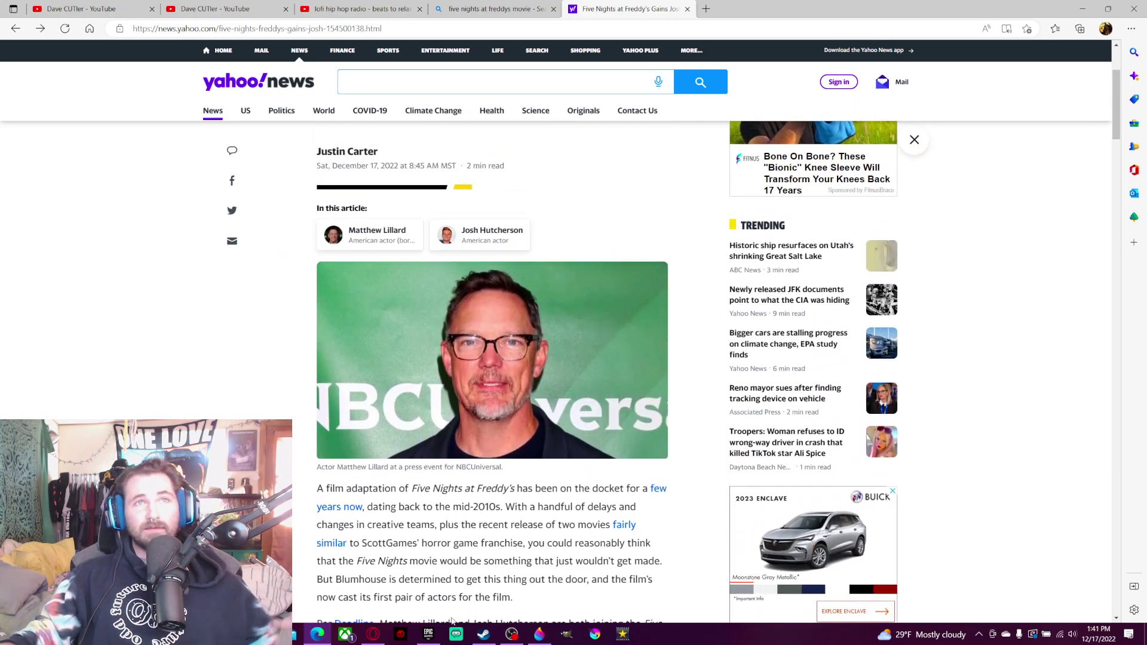
{"action": "scroll", "coordinate": [521, 445], "scroll_direction": "down", "scroll_amount": 1}
{"action": "scroll", "coordinate": [523, 445], "scroll_direction": "down", "scroll_amount": 2}
{"action": "scroll", "coordinate": [516, 440], "scroll_direction": "down", "scroll_amount": 3}
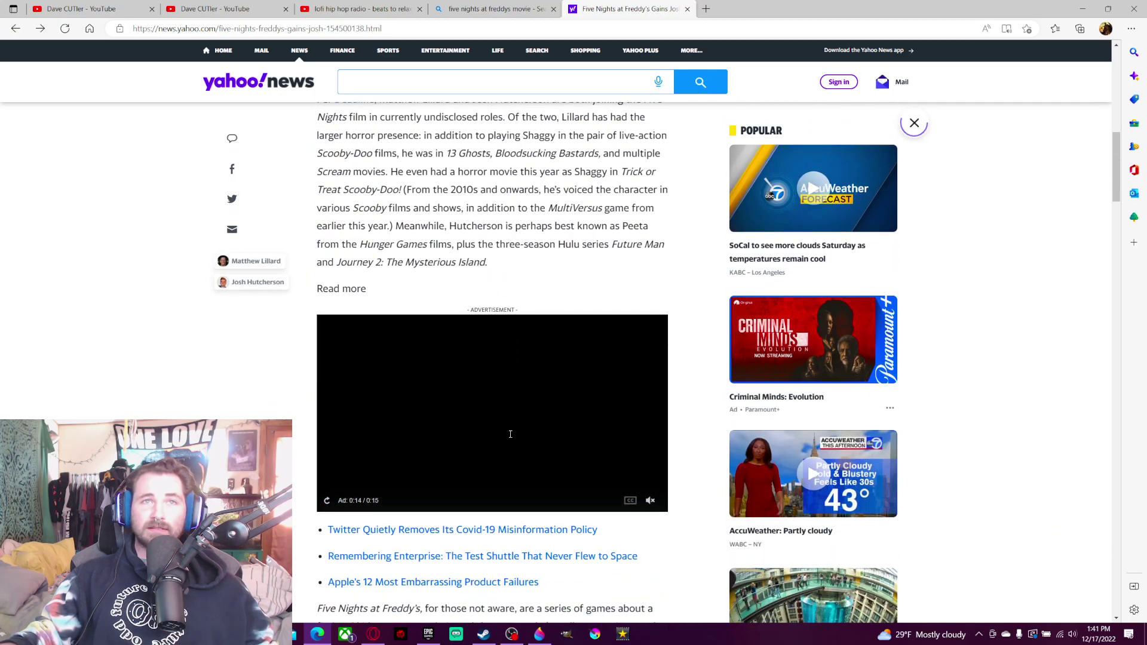
{"action": "scroll", "coordinate": [510, 438], "scroll_direction": "down", "scroll_amount": 3}
{"action": "scroll", "coordinate": [509, 437], "scroll_direction": "down", "scroll_amount": 2}
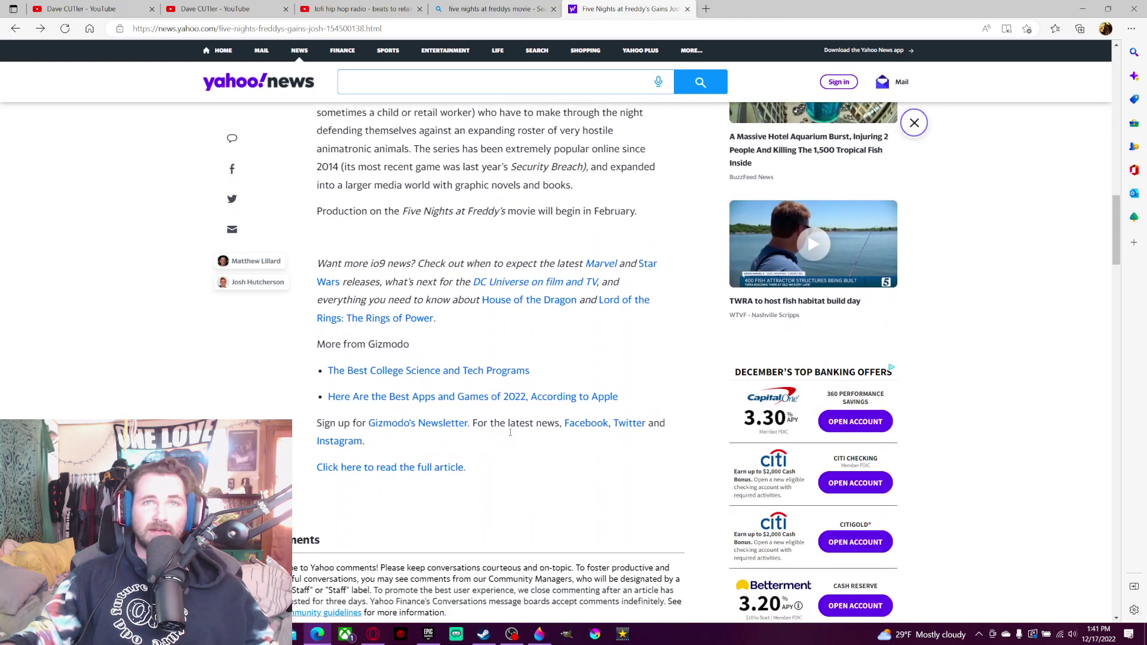
{"action": "scroll", "coordinate": [510, 433], "scroll_direction": "down", "scroll_amount": 3}
{"action": "scroll", "coordinate": [510, 433], "scroll_direction": "up", "scroll_amount": 3}
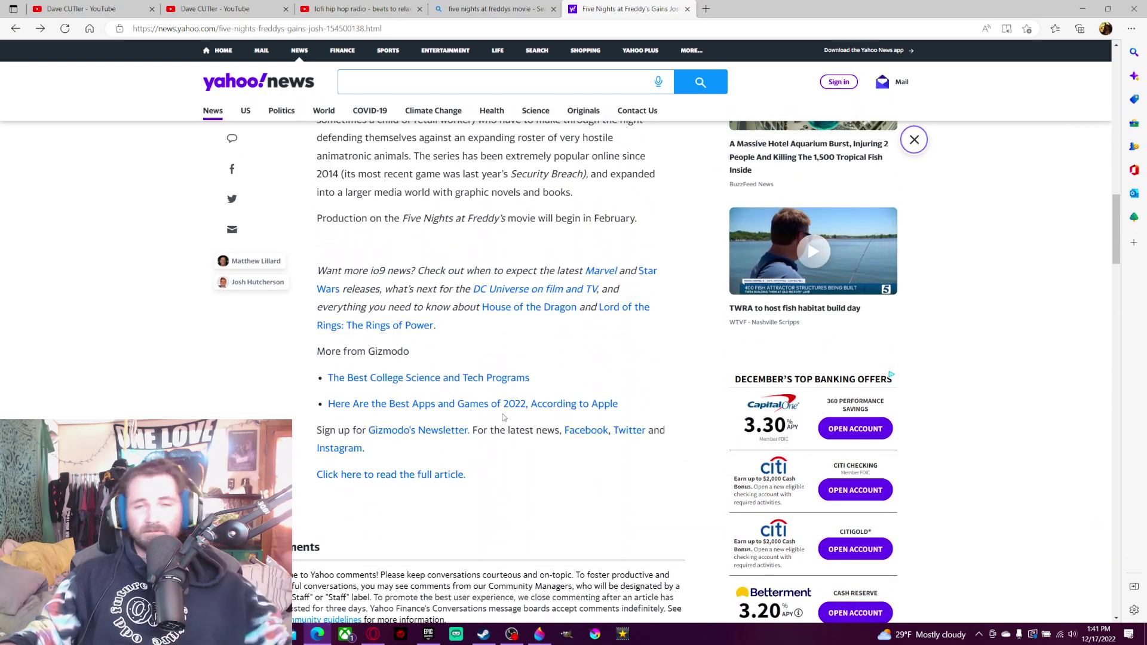
{"action": "scroll", "coordinate": [507, 420], "scroll_direction": "up", "scroll_amount": 2}
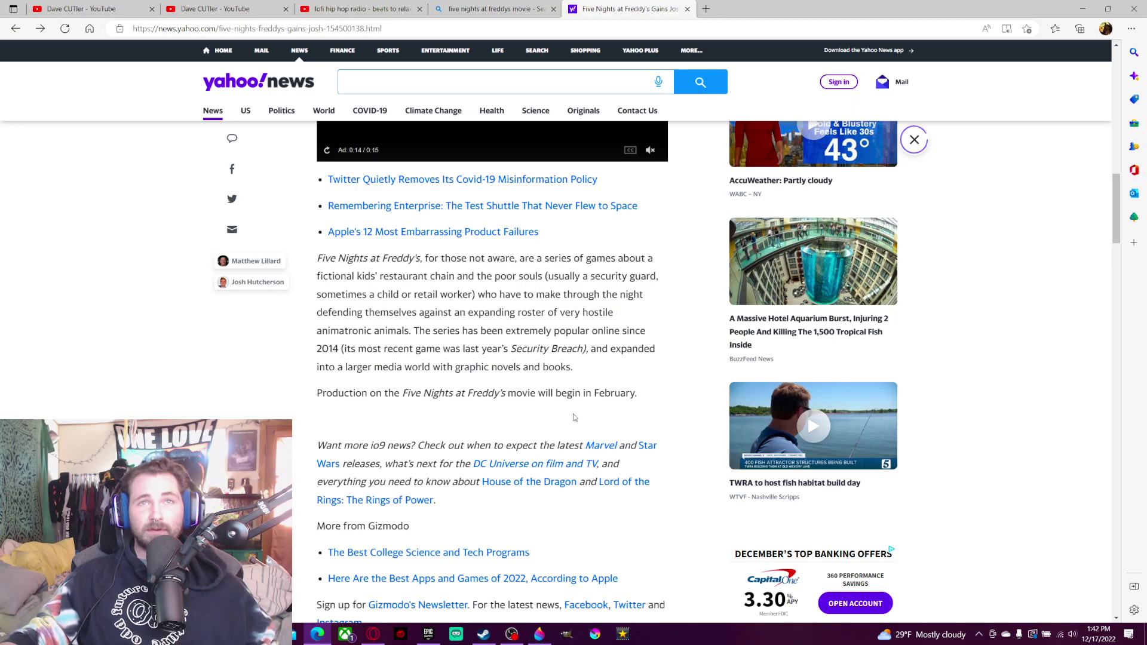
Bring the OBS Studio window, with its running recording, up over the Five Nights at Freddy's article.
{"action": "left_click", "coordinate": [511, 634]}
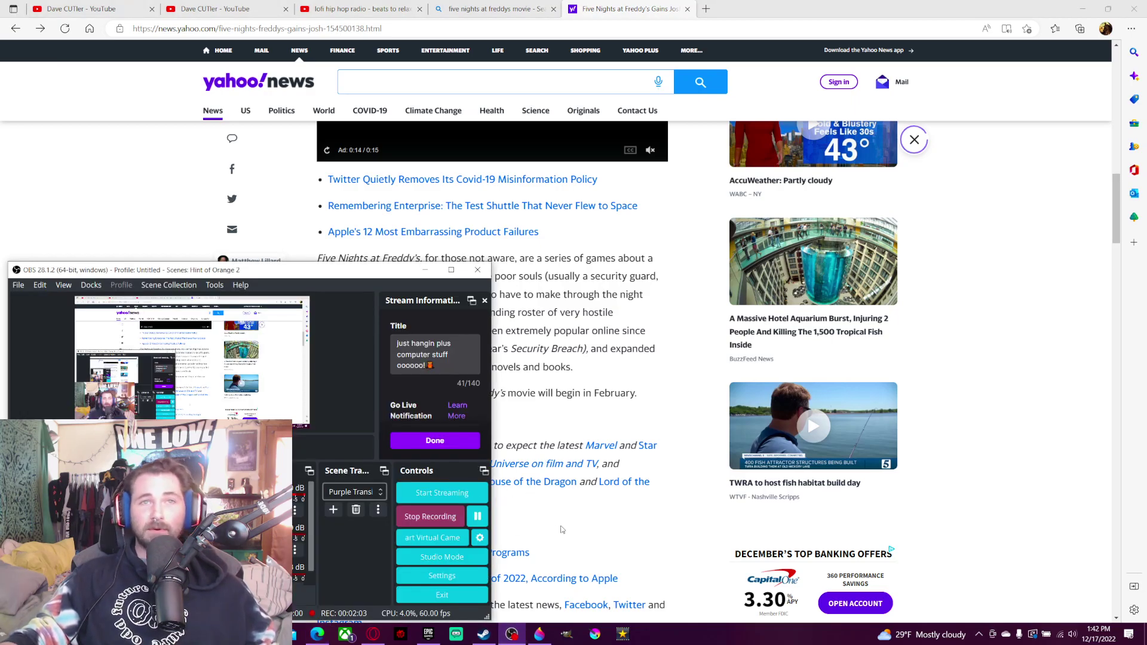